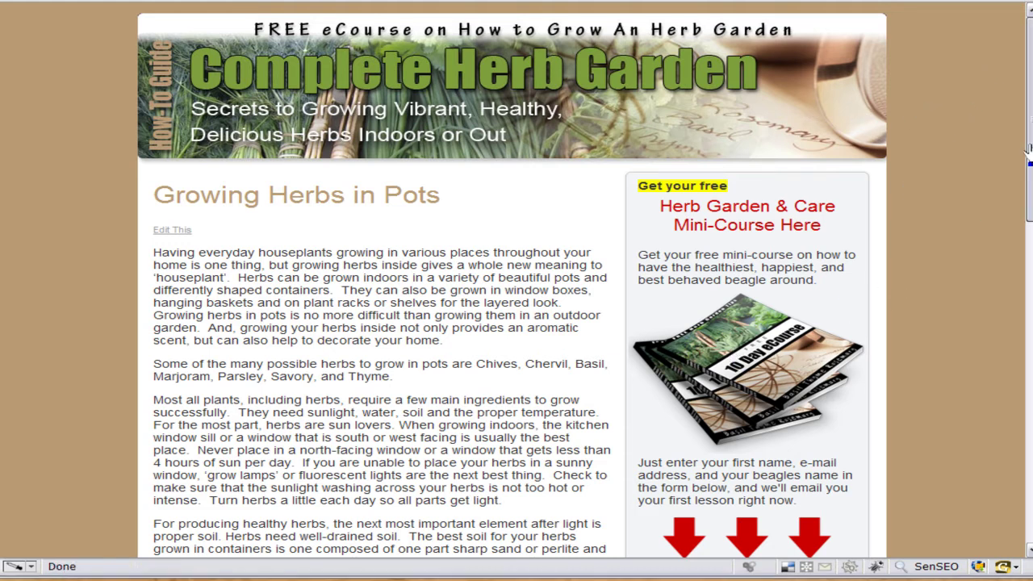
Step: Scroll the Growing Herbs in Pots article down to its lower part and sign-up form
left_click_drag(1030, 149, 1017, 252)
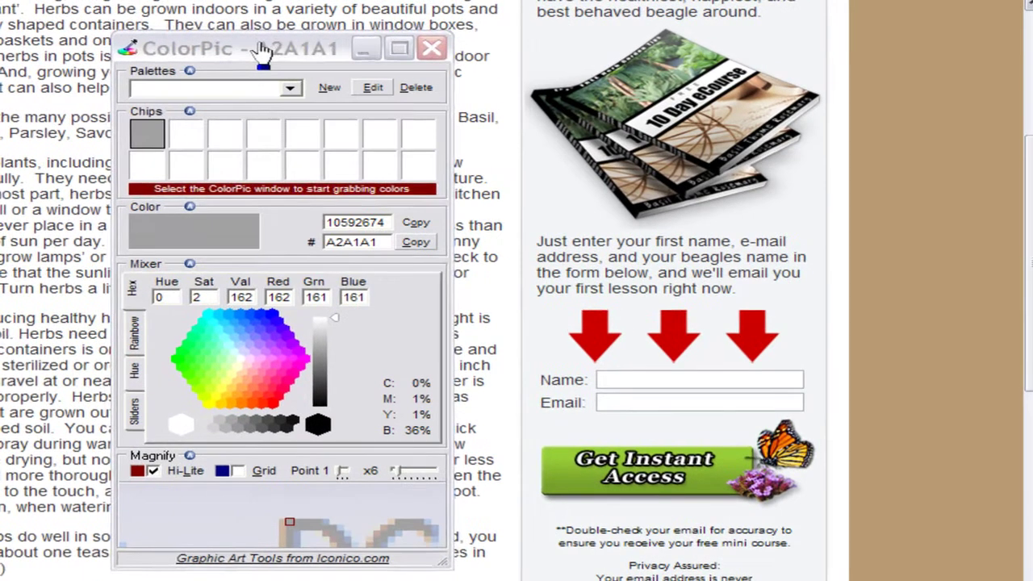
Step: Grab the pale page background F2F5F7 with ColorPic's Ctrl+G and copy its hex code
left_click(316, 47)
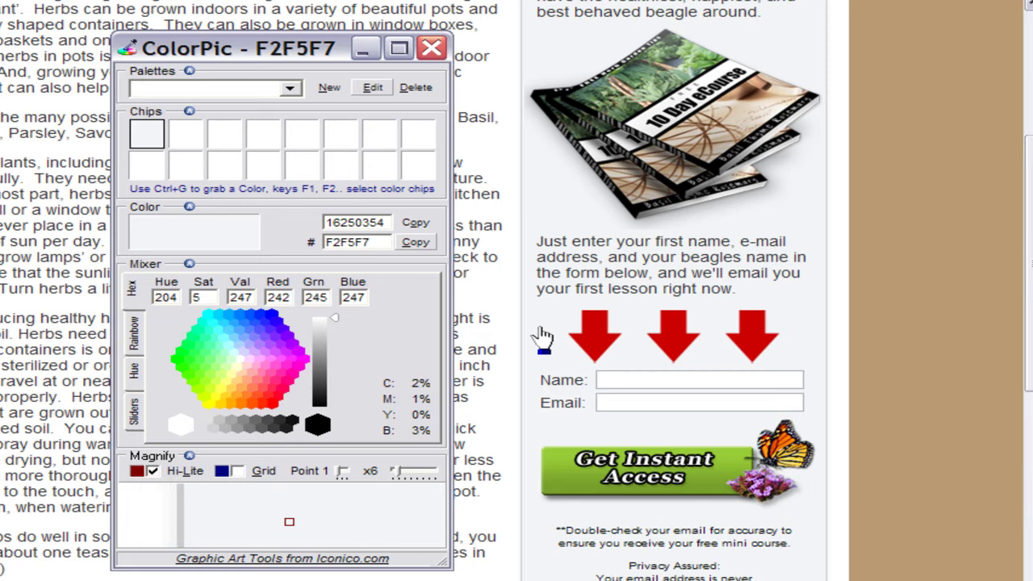
key("ctrl+g")
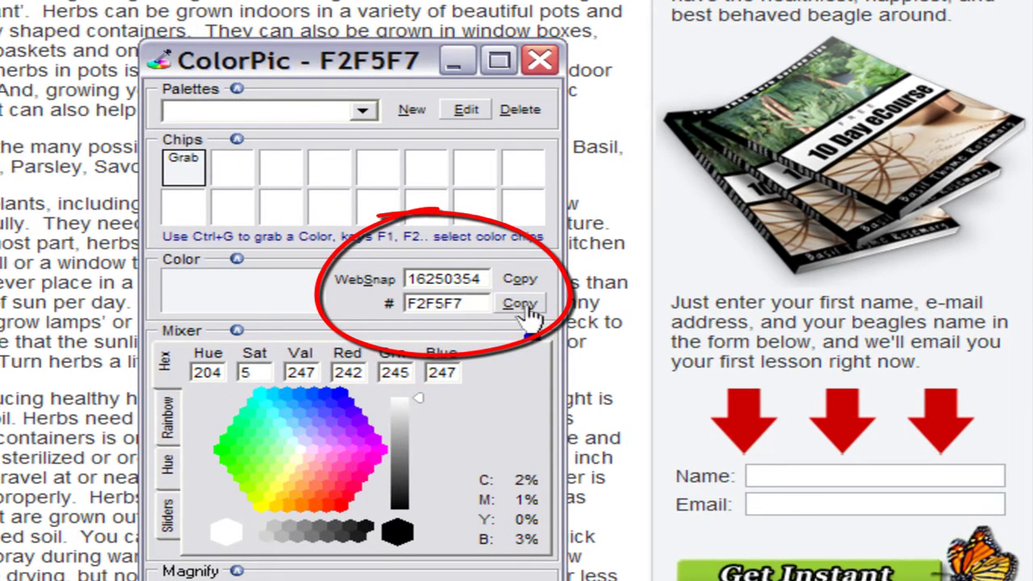
left_click(521, 304)
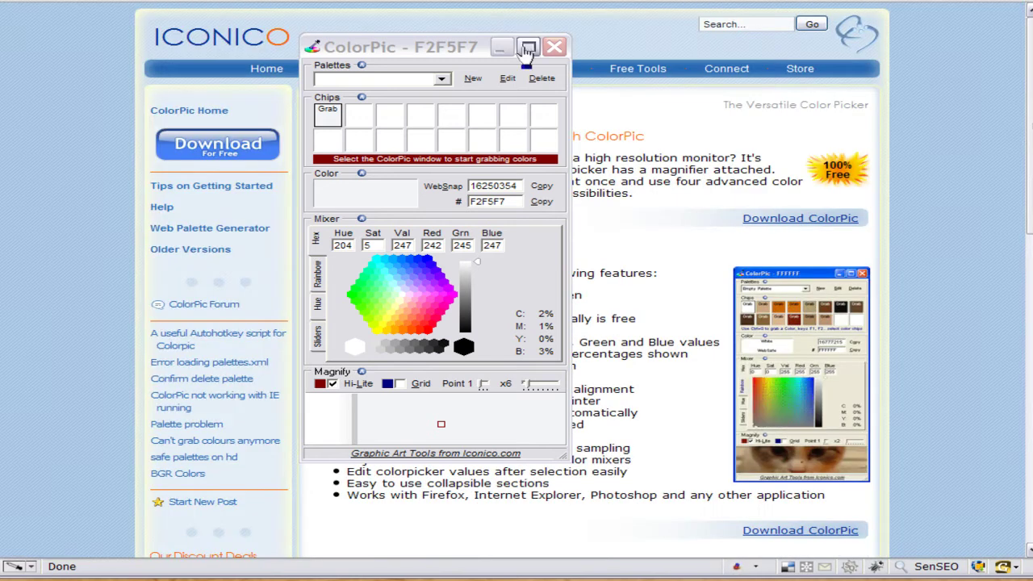
left_click_drag(455, 53, 724, 105)
key("alt+Tab")
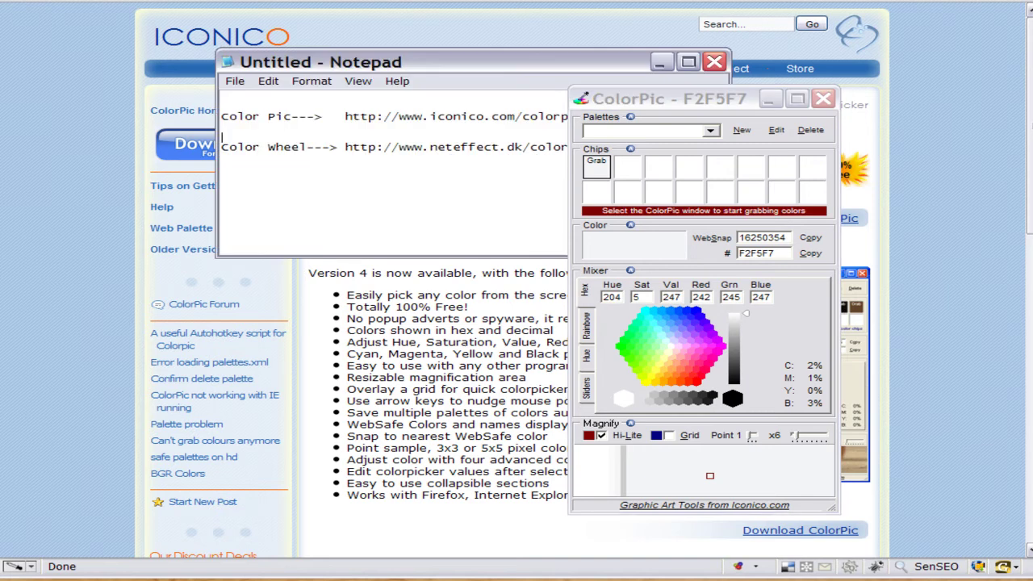
left_click_drag(707, 99, 732, 191)
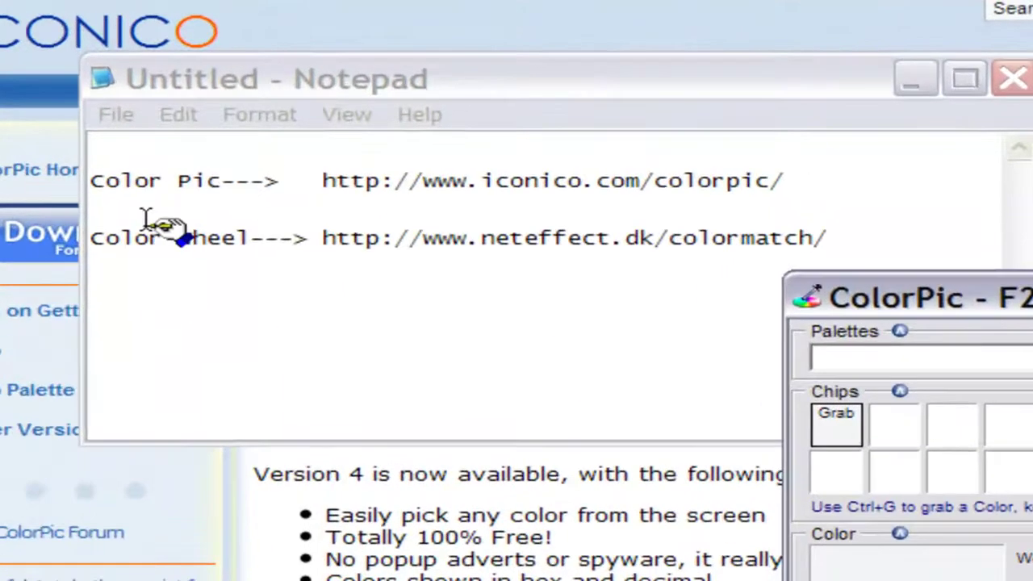
left_click_drag(670, 141, 251, 128)
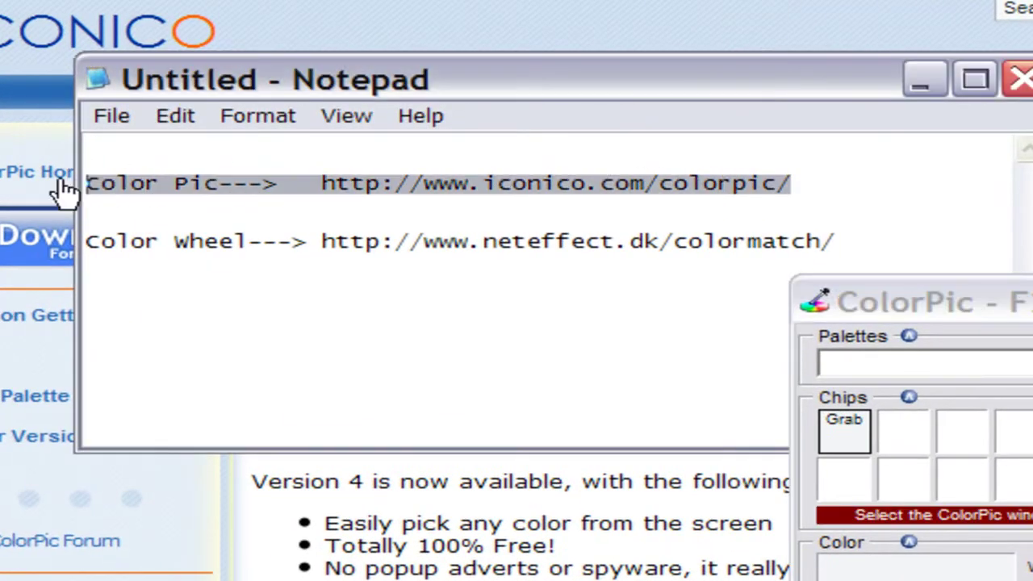
left_click(855, 191)
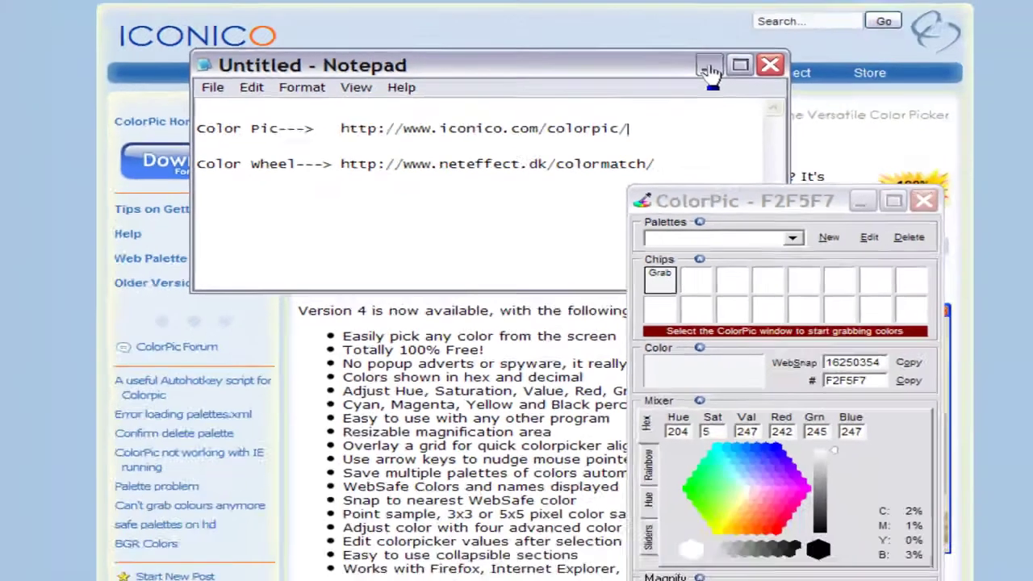
left_click(911, 80)
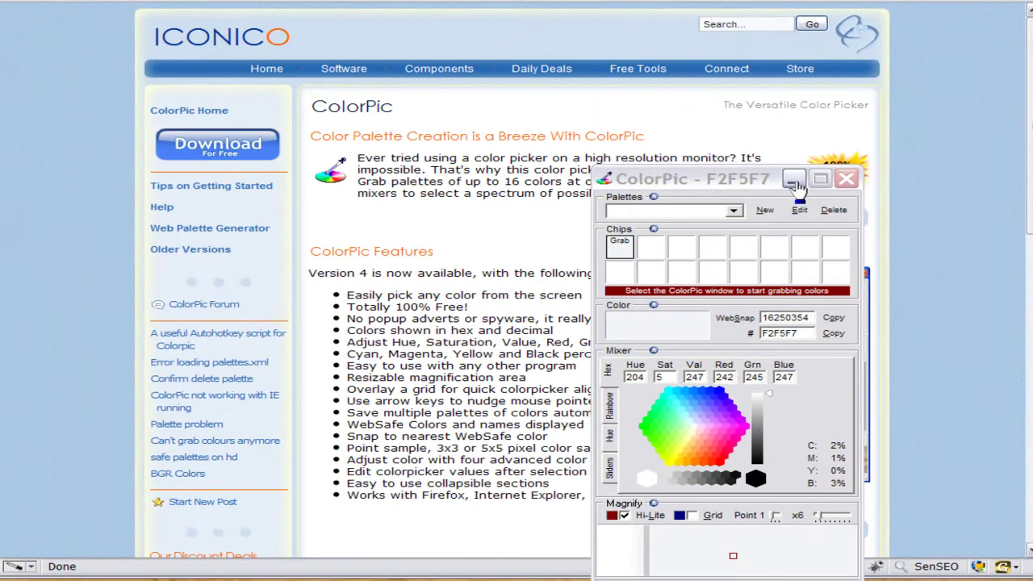
Step: Minimize the ColorPic window to get it out of the way
left_click(794, 180)
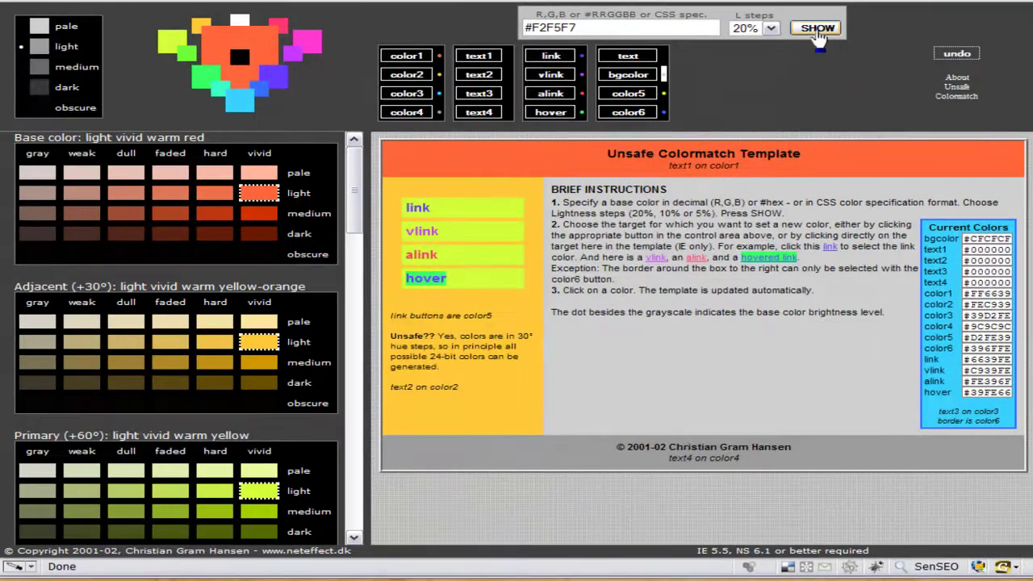
Step: Generate palettes from base colour #F2F5F7, giving the template a #F2F5F7 background
left_click(817, 29)
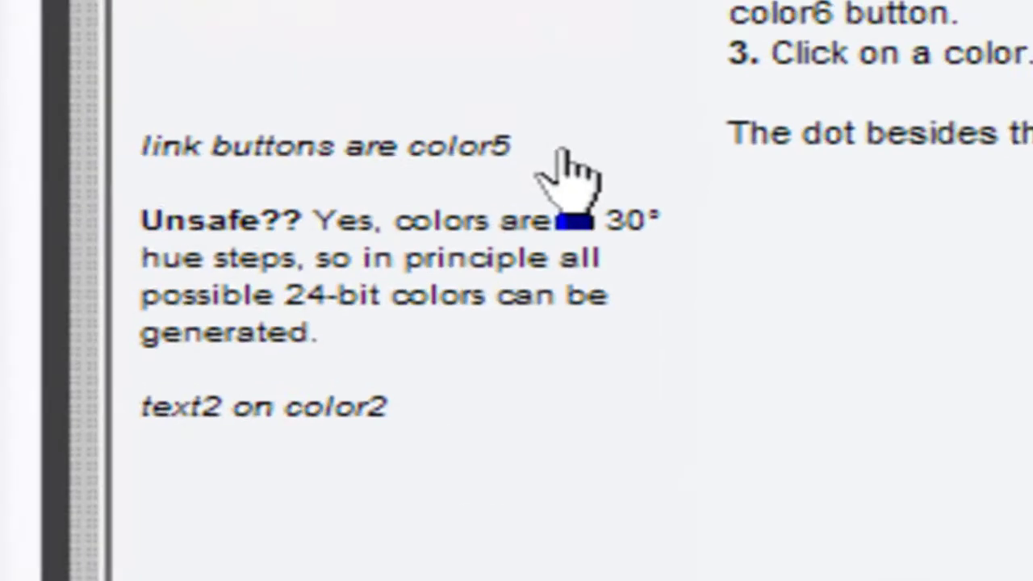
Step: Select color5, try several greens, and settle on dull dark green #4A7145 for the link buttons
left_click_drag(562, 151, 207, 146)
left_click(533, 153)
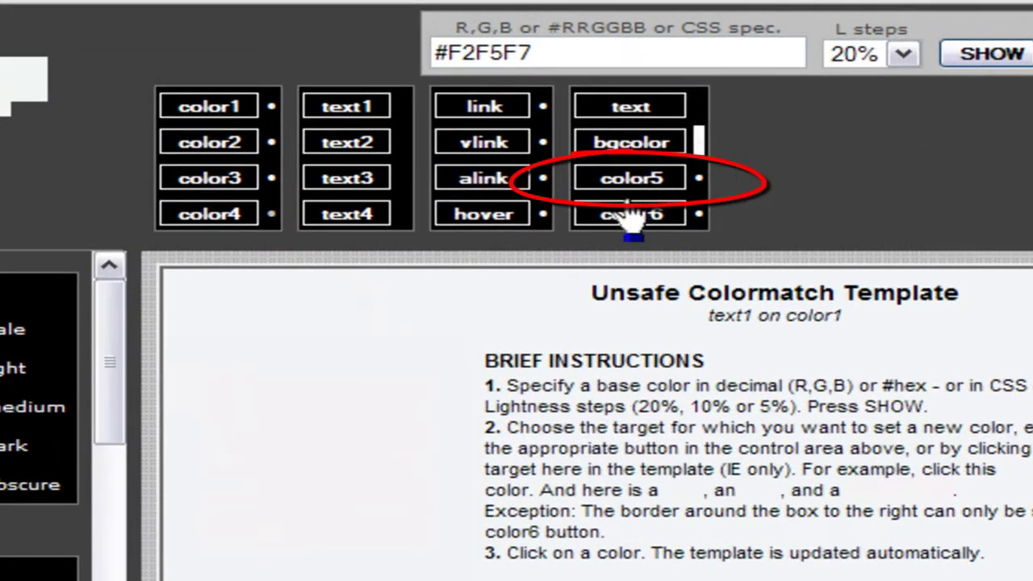
left_click(645, 177)
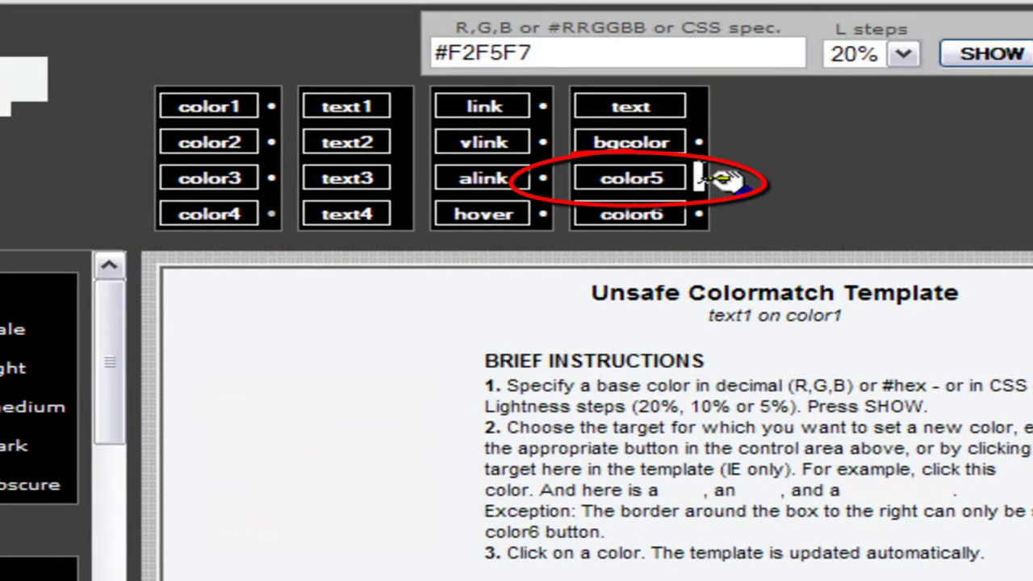
left_click_drag(116, 315, 109, 580)
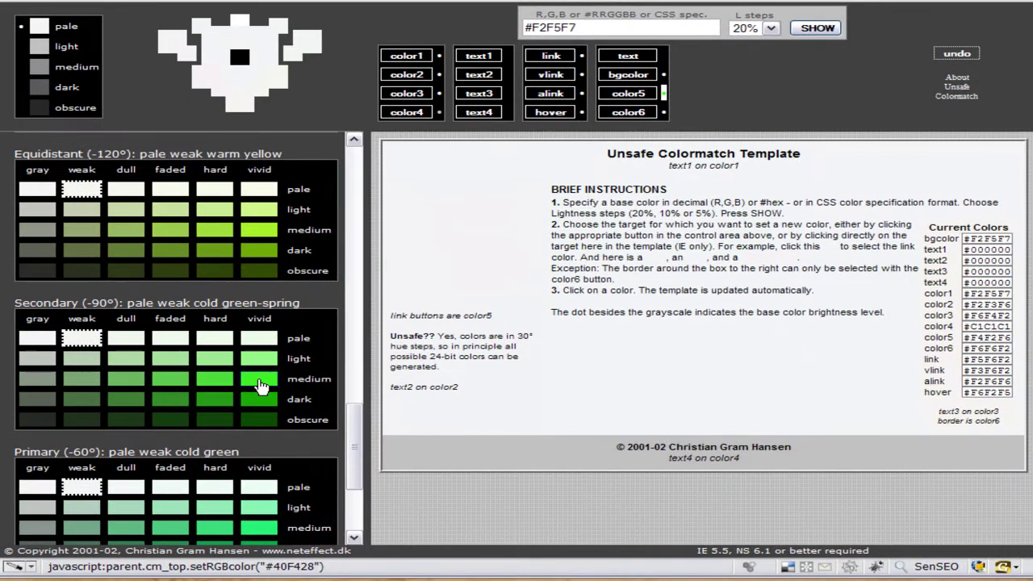
left_click(259, 382)
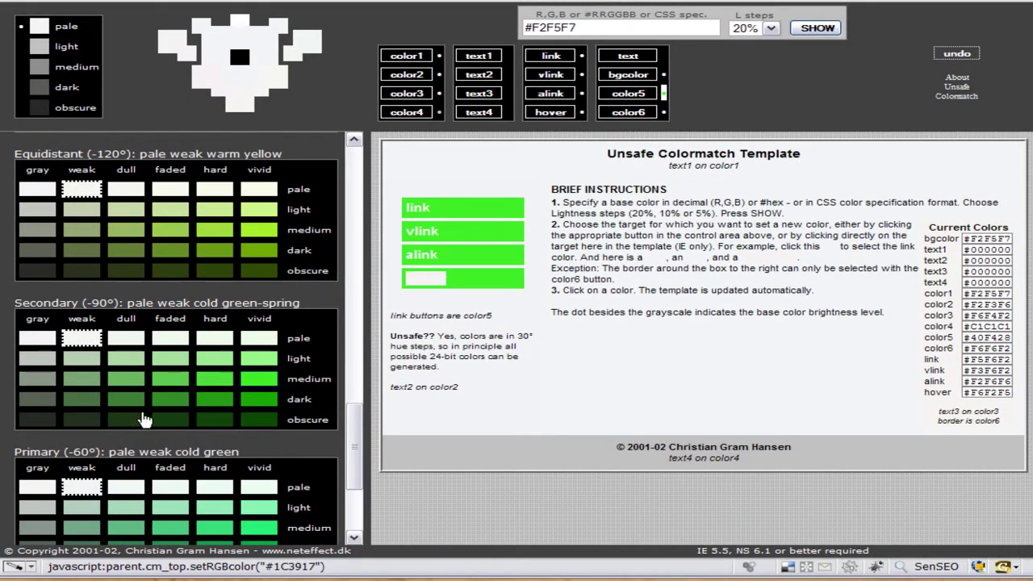
left_click(259, 402)
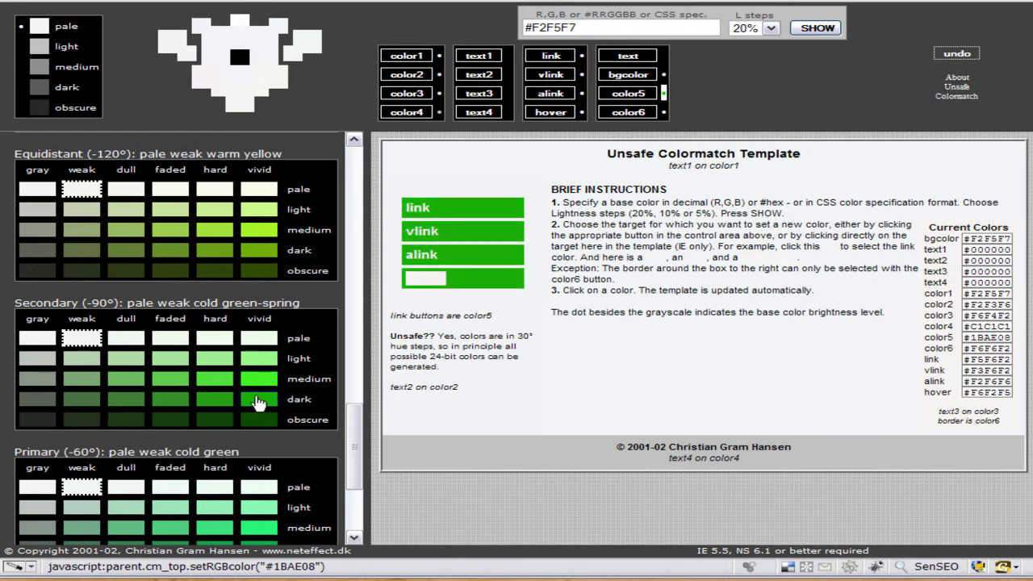
left_click(212, 232)
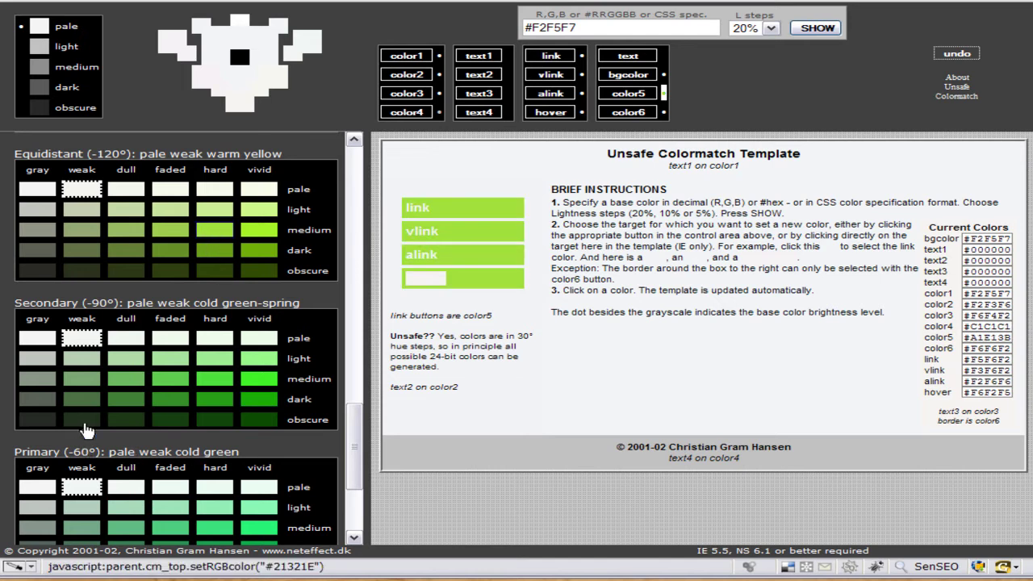
left_click(126, 407)
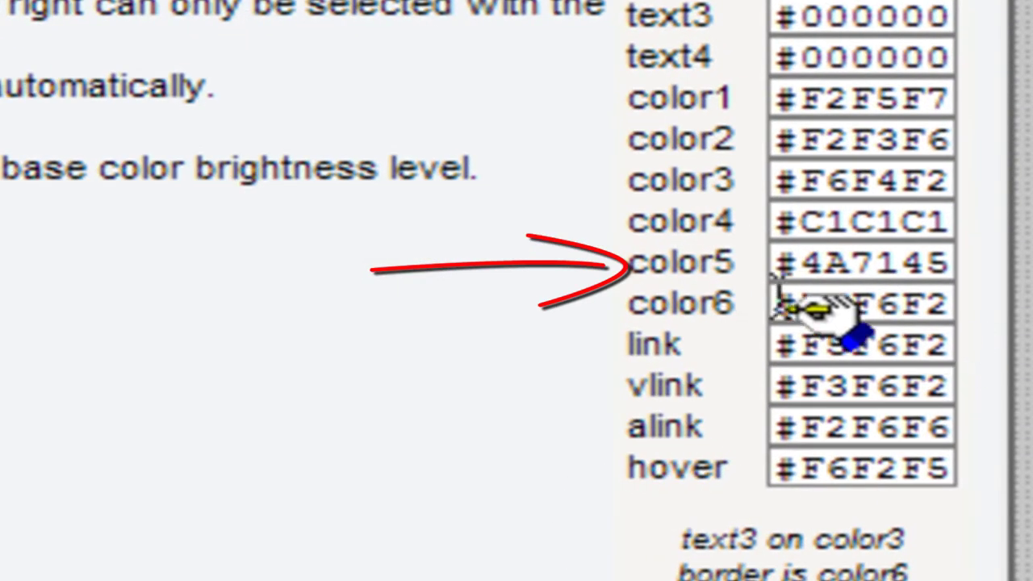
left_click_drag(634, 260, 775, 269)
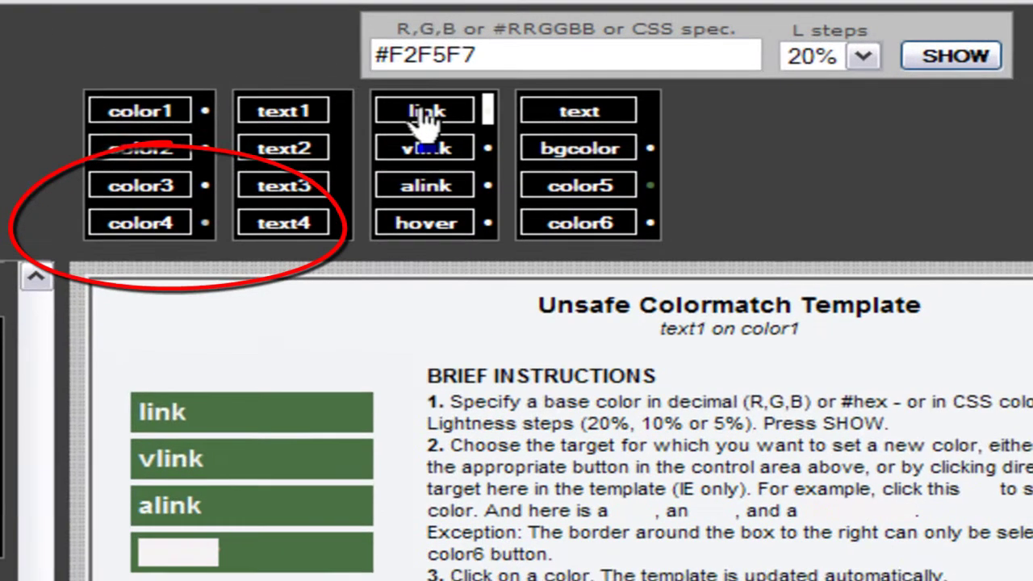
Step: Target the link colour, try light green, red and orange, then settle on near-black #2B2529
left_click(551, 55)
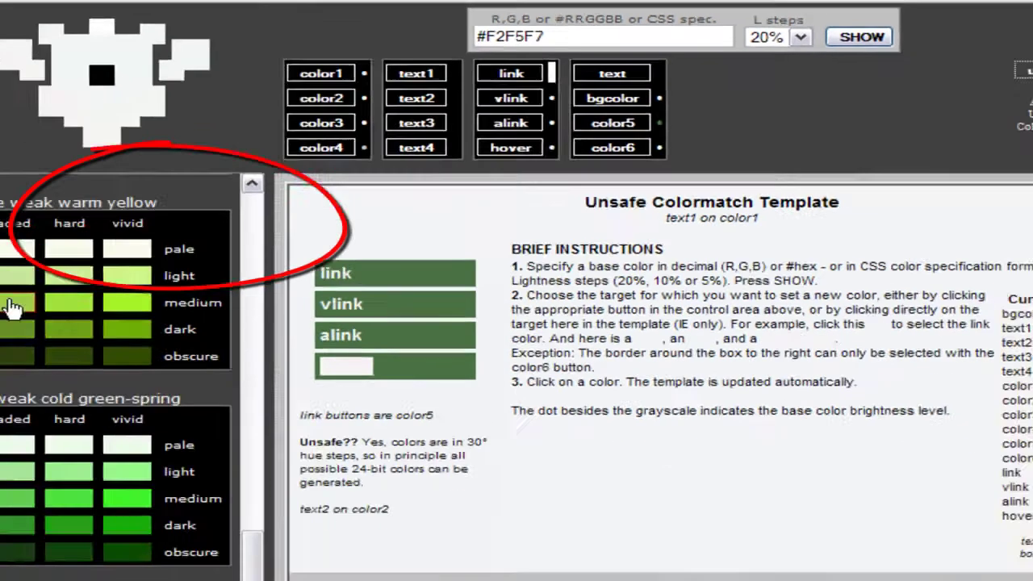
left_click(170, 232)
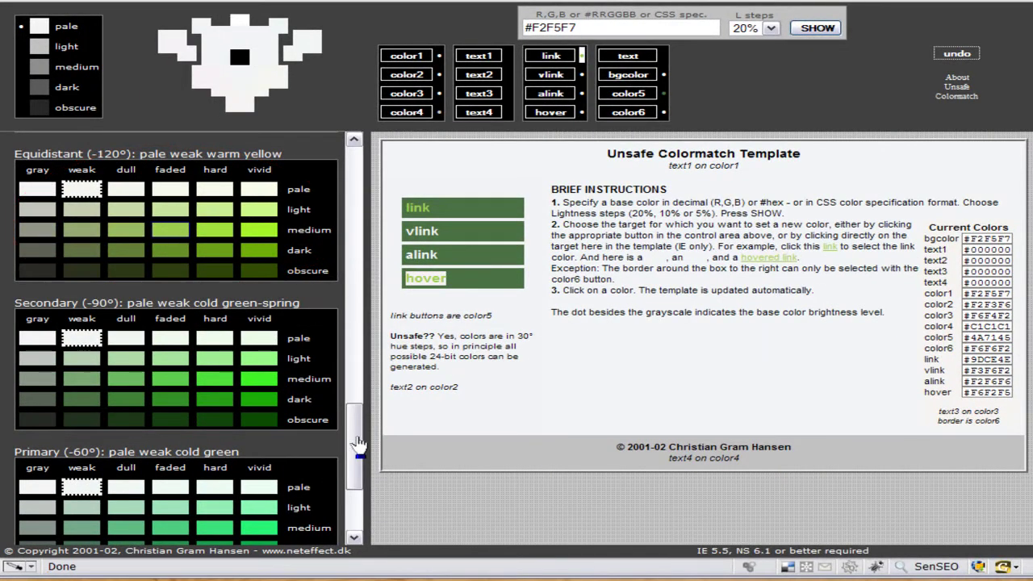
left_click_drag(354, 464, 354, 331)
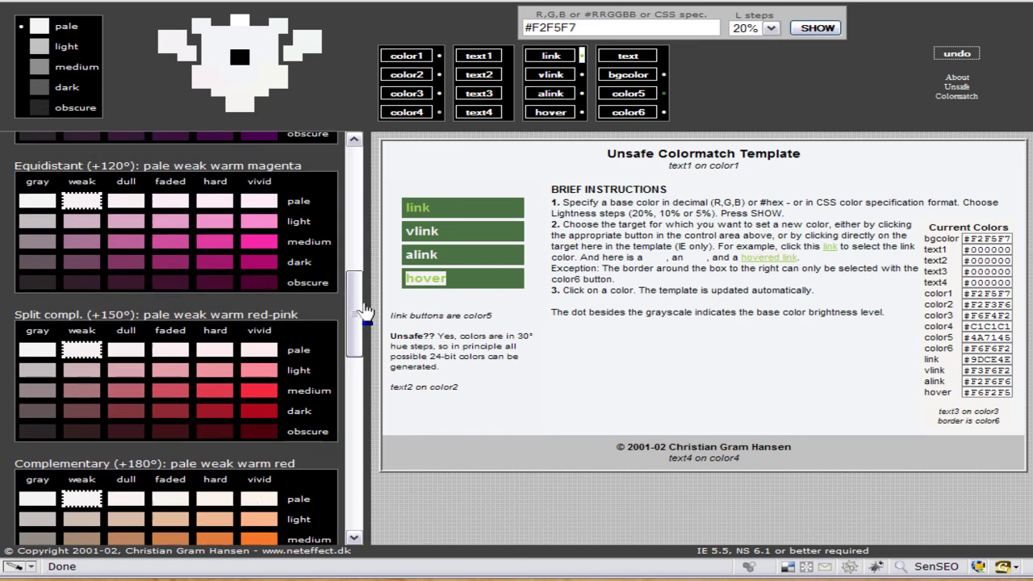
left_click(260, 392)
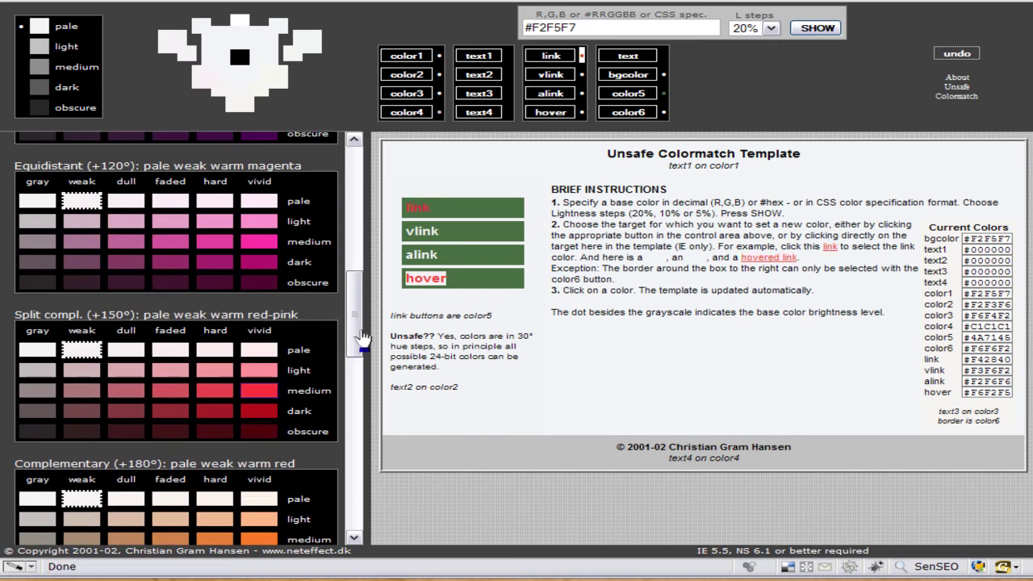
left_click_drag(353, 336, 356, 367)
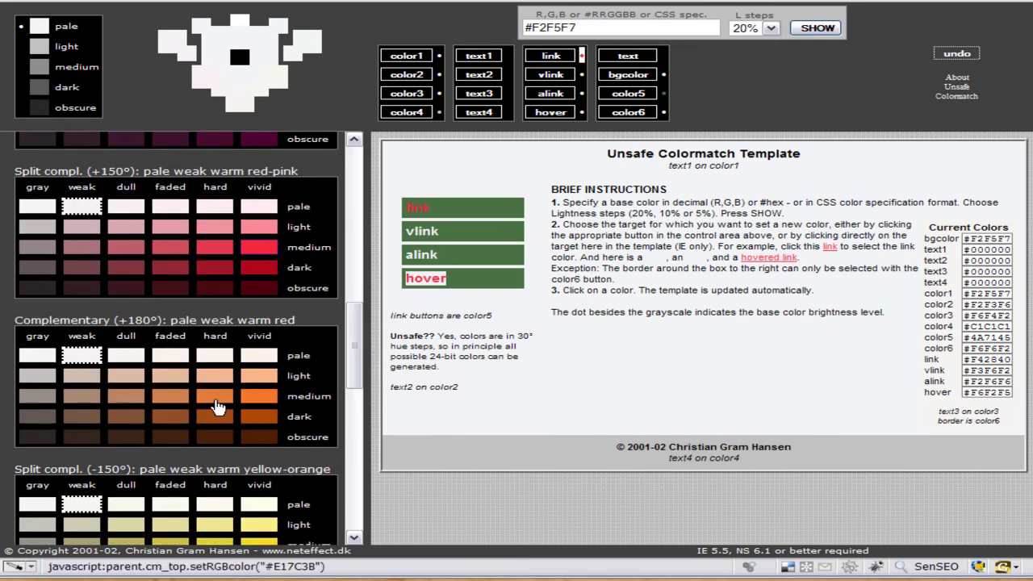
left_click(216, 398)
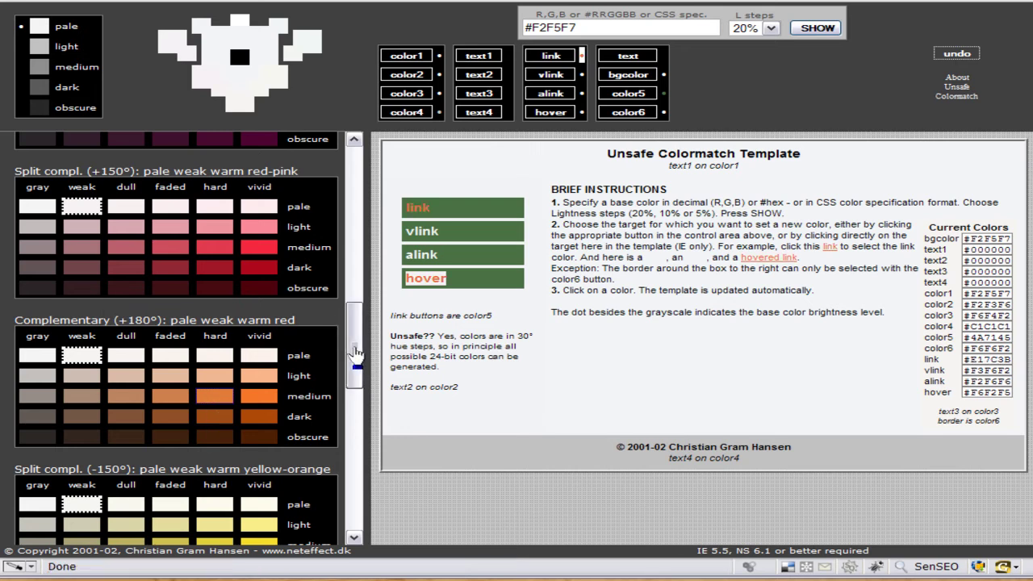
scroll(38, 308, "up", 4)
left_click(39, 302)
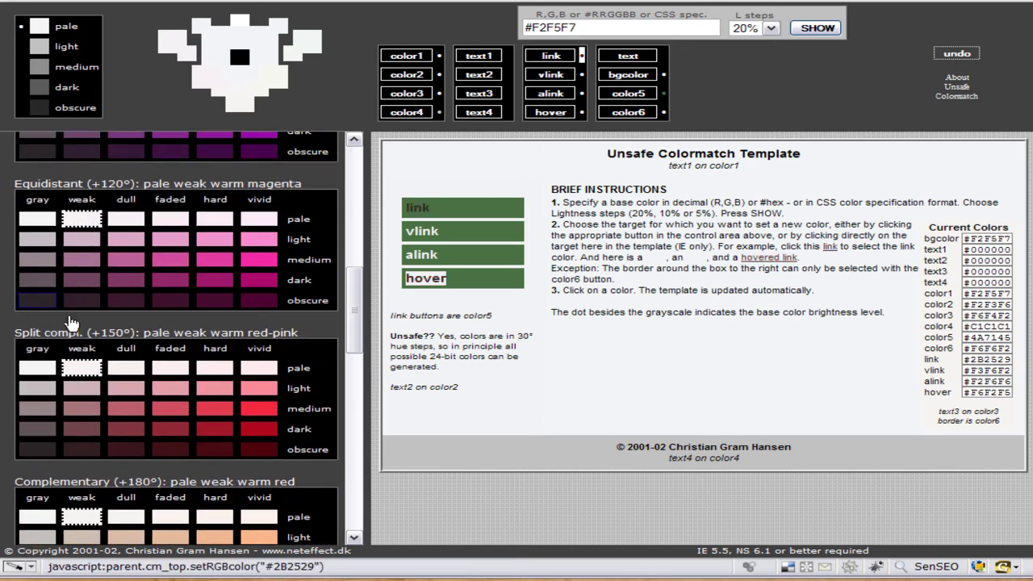
left_click_drag(358, 337, 358, 281)
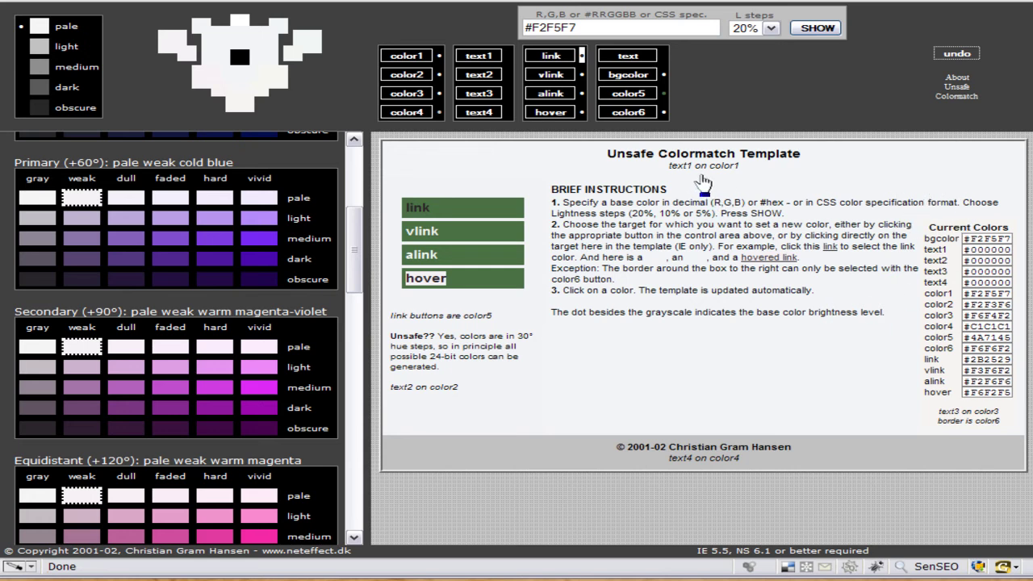
left_click_drag(673, 166, 738, 171)
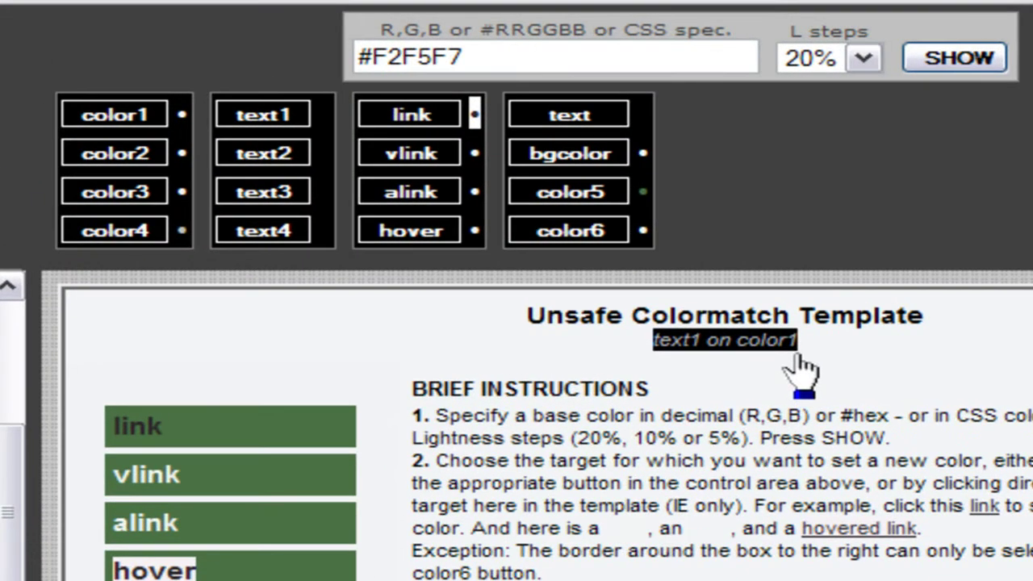
Step: Set color1 to brown #BB8461, try light grey #BDC2C5, then undo back to the brown
left_click(117, 117)
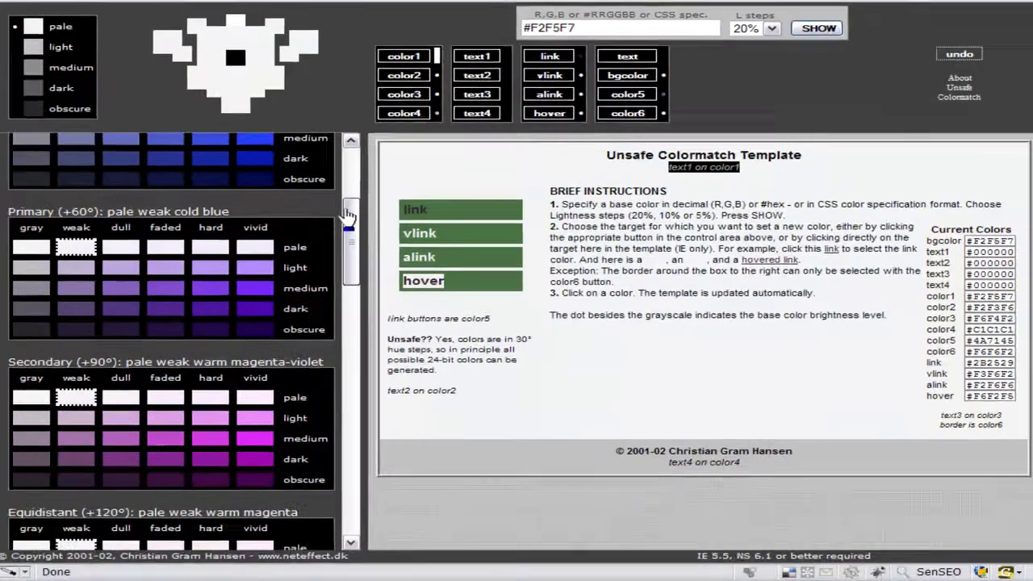
left_click_drag(347, 214, 352, 325)
left_click(123, 371)
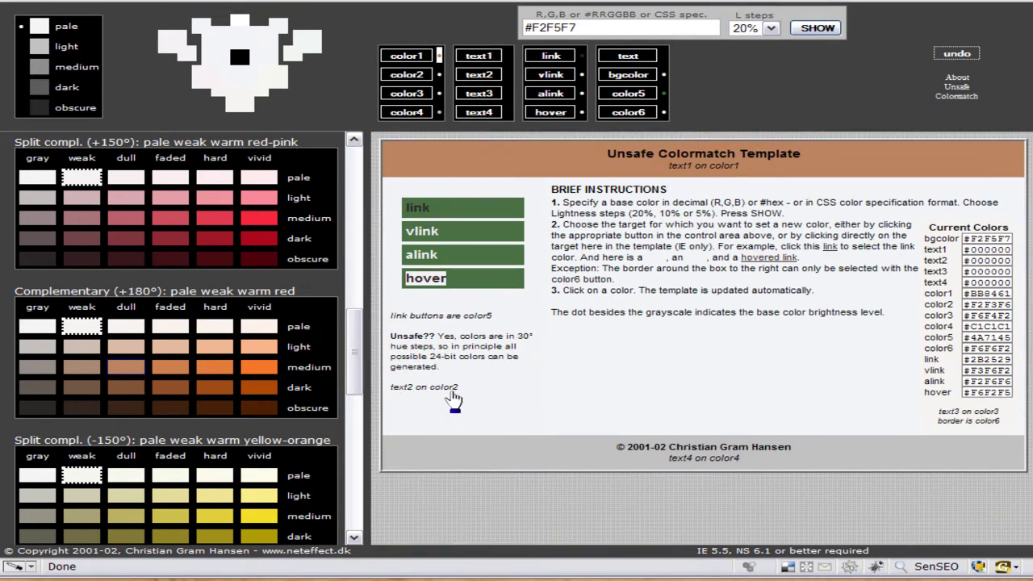
left_click_drag(352, 339, 360, 265)
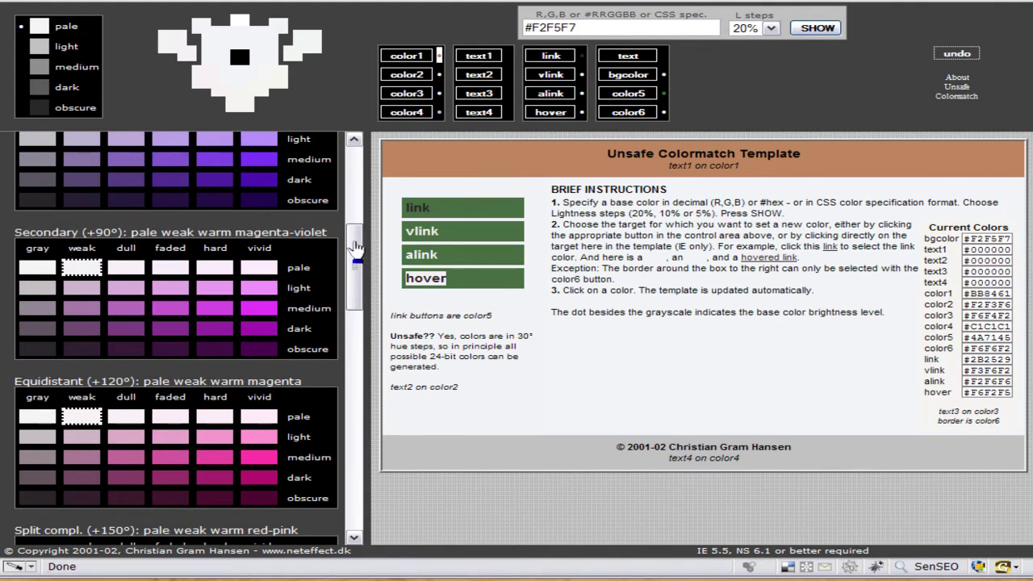
scroll(206, 266, "up", 5)
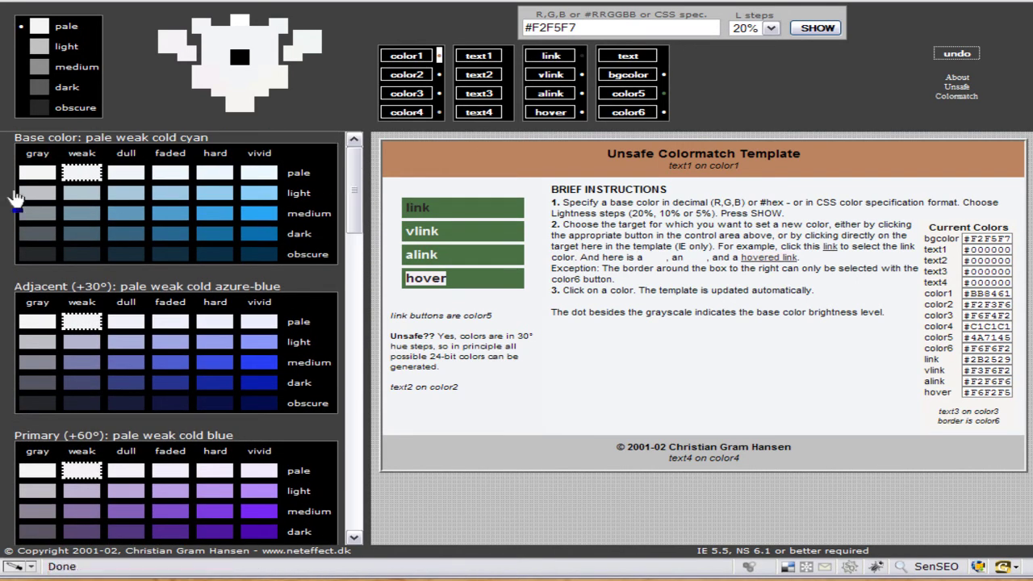
left_click(35, 199)
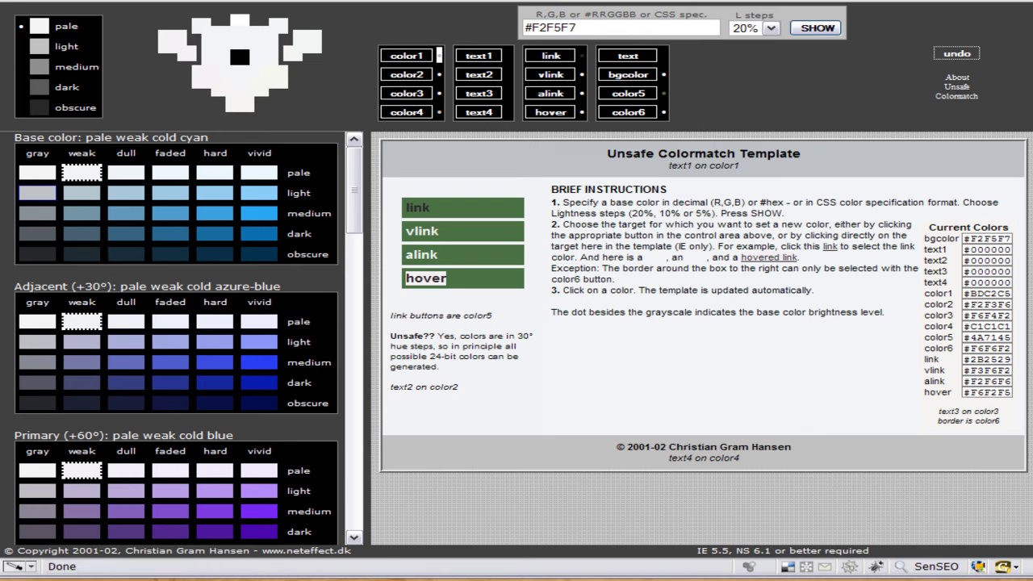
left_click(957, 54)
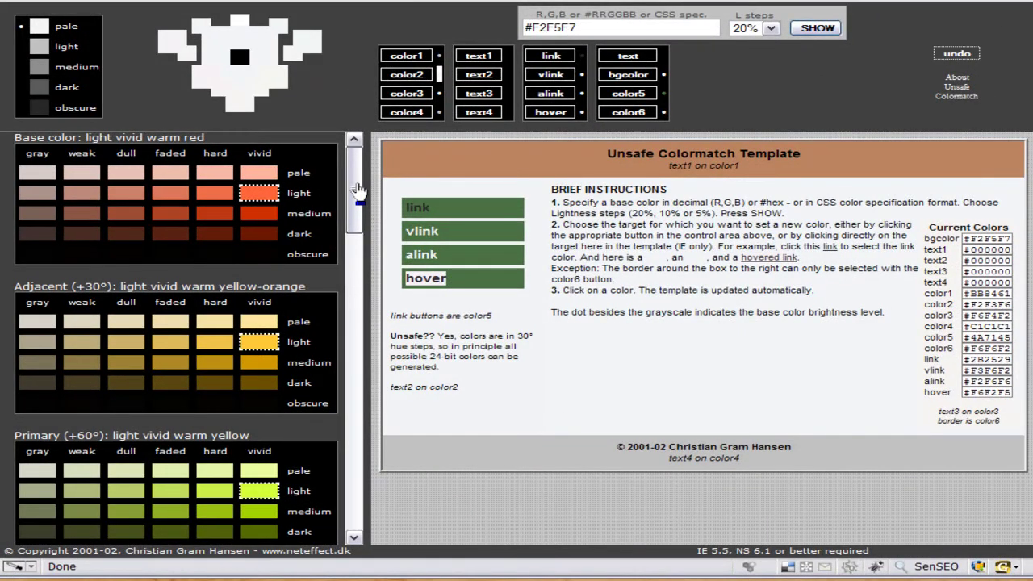
Step: Regenerate the palettes from base colour #F2F5F7
left_click_drag(357, 189, 353, 217)
left_click_drag(352, 182, 397, 154)
left_click(986, 66)
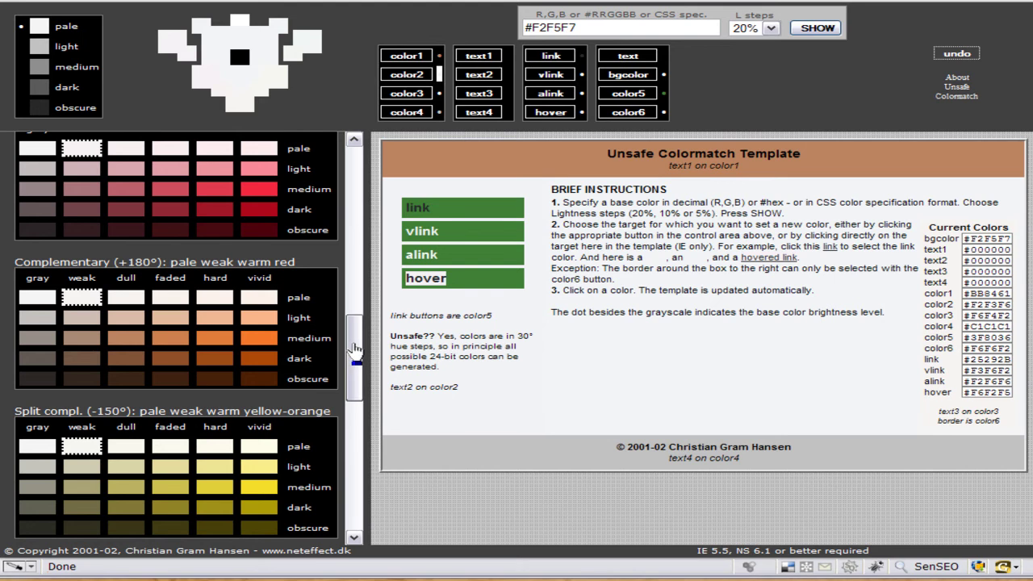
Step: Try yellow #CEC04E, grey-olive #A8A374 and blue-grey #7495A8, then make the sidebar light grey #BDC2C5
left_click_drag(353, 349, 355, 355)
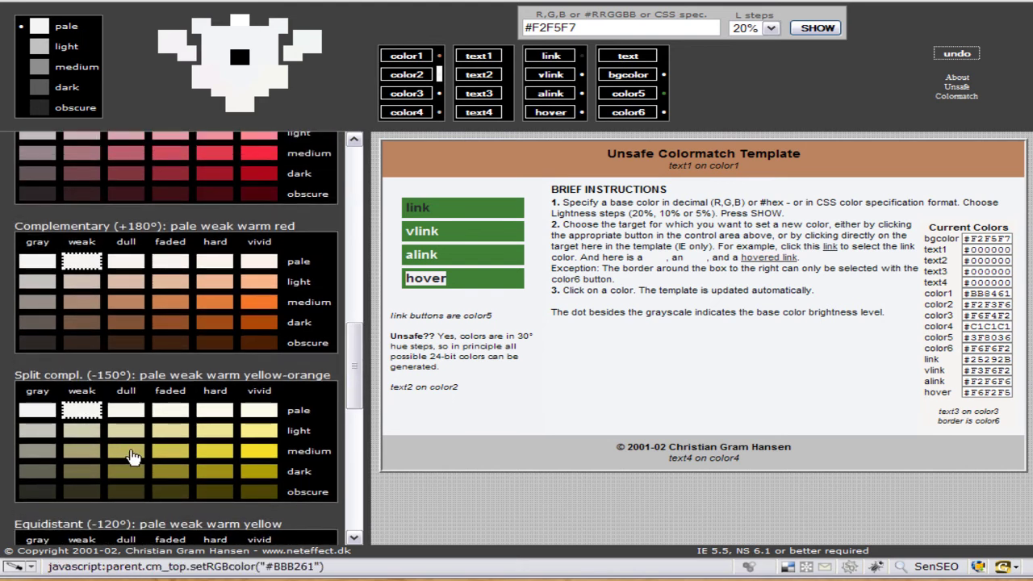
left_click(169, 453)
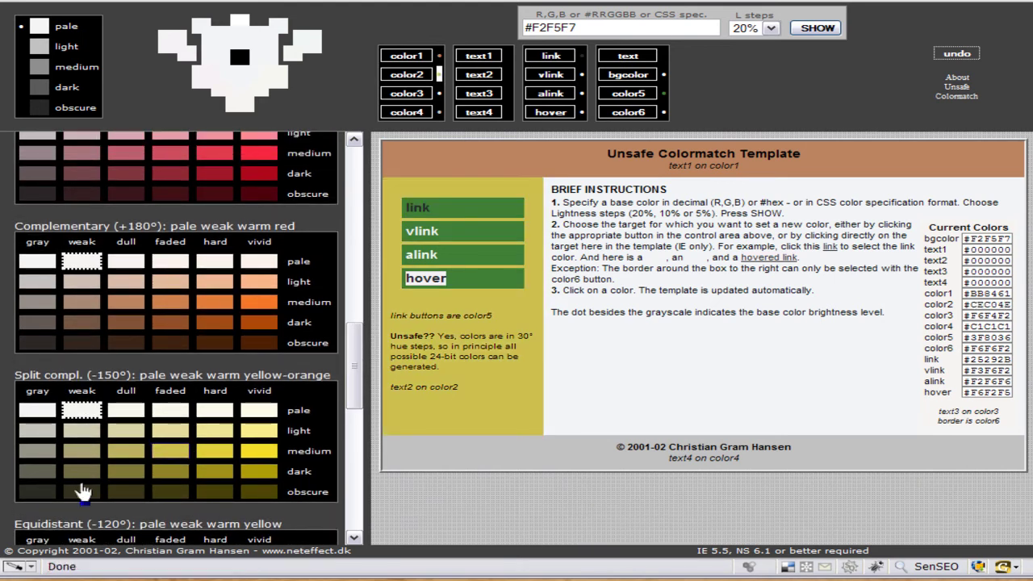
left_click(73, 459)
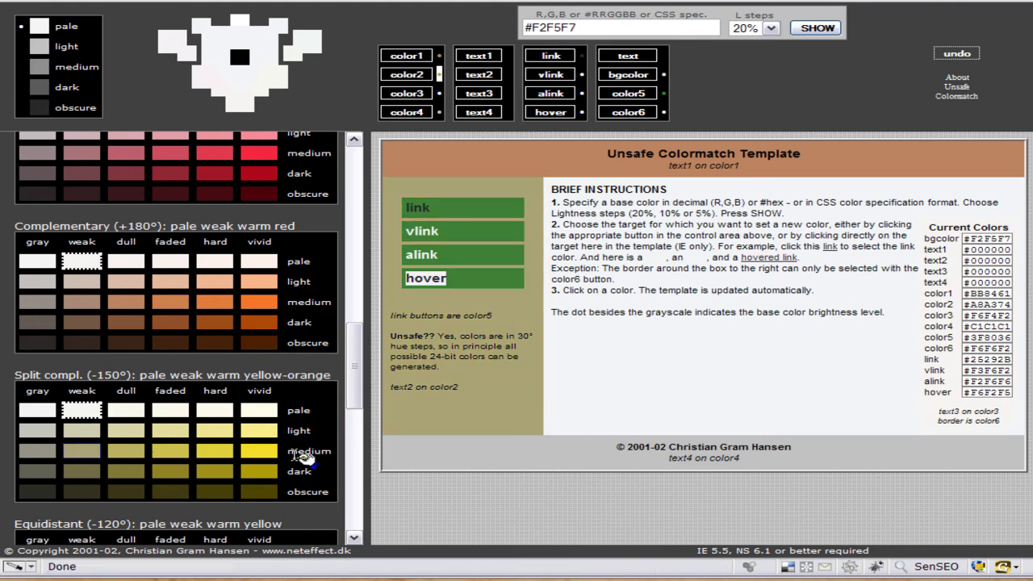
left_click_drag(356, 396, 392, 218)
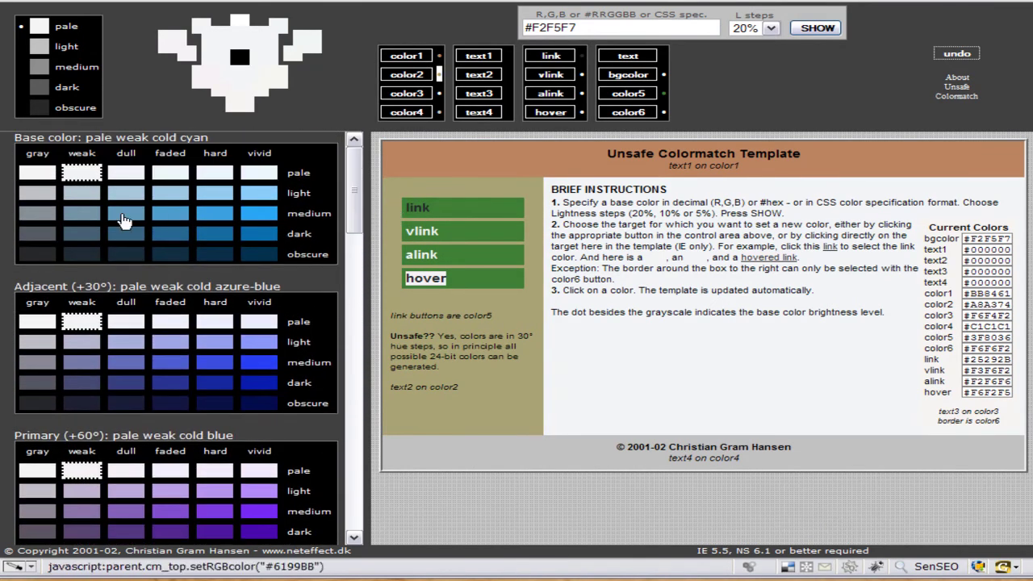
left_click(83, 215)
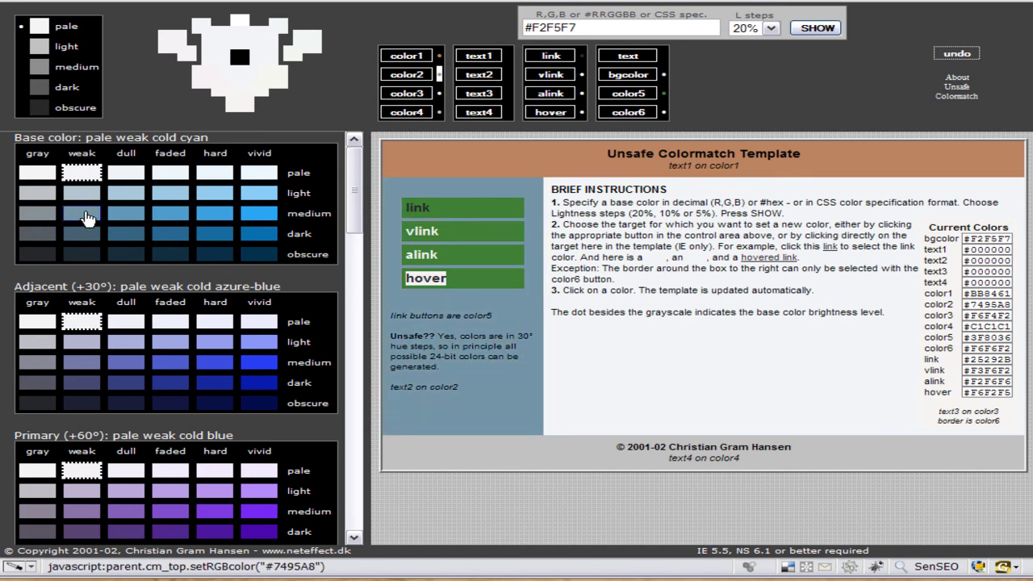
left_click(33, 198)
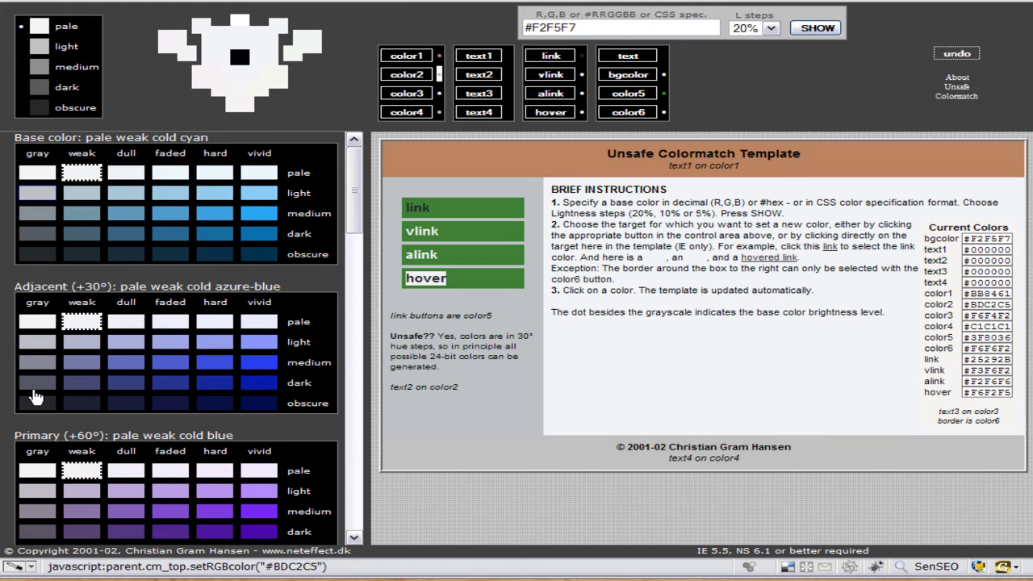
scroll(354, 238, "down", 1)
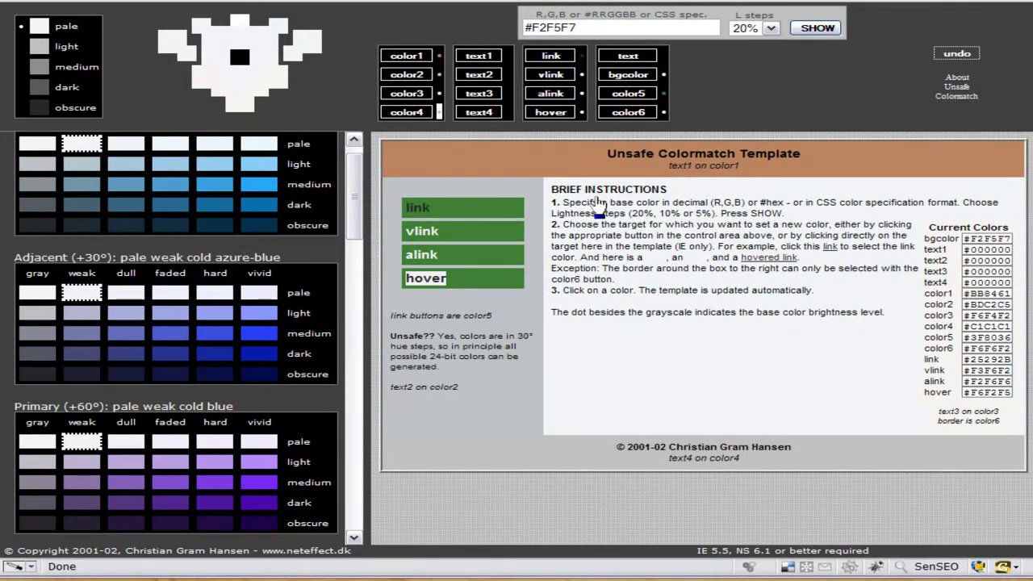
Step: Try tan #A88974 for the footer, then set color4 to olive green #648036
left_click_drag(354, 202, 339, 368)
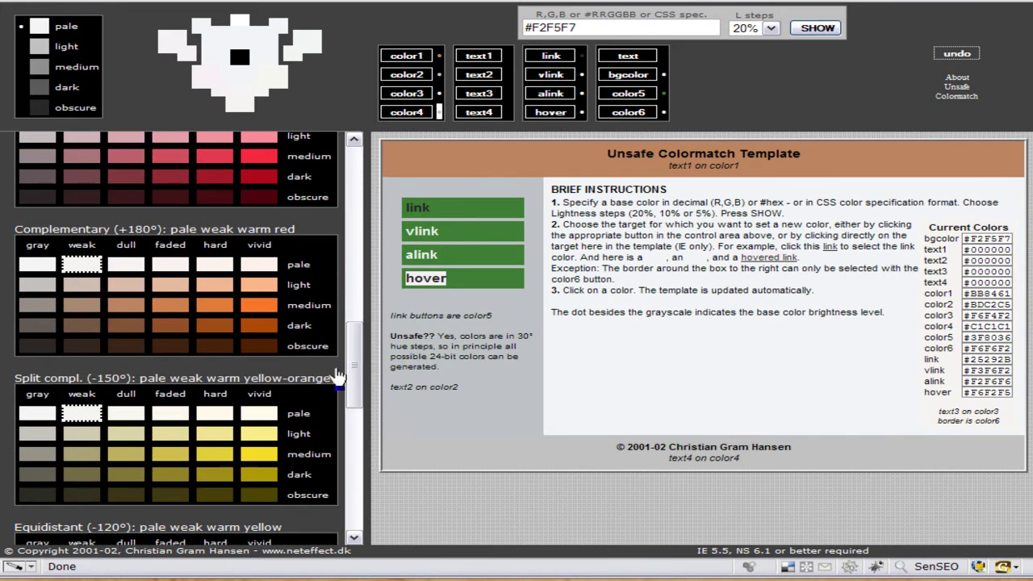
left_click(74, 311)
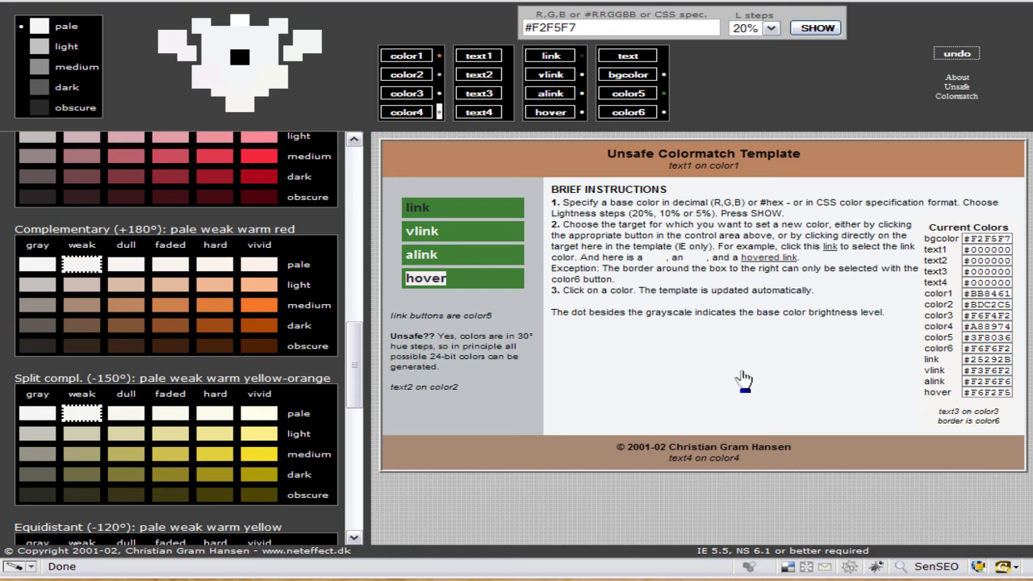
left_click_drag(360, 367, 345, 393)
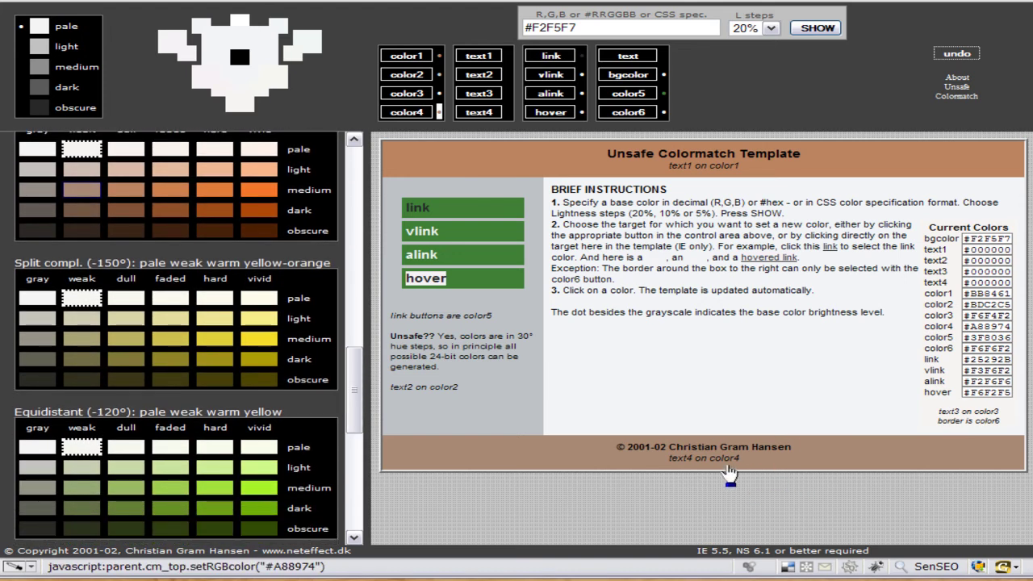
left_click_drag(356, 389, 358, 407)
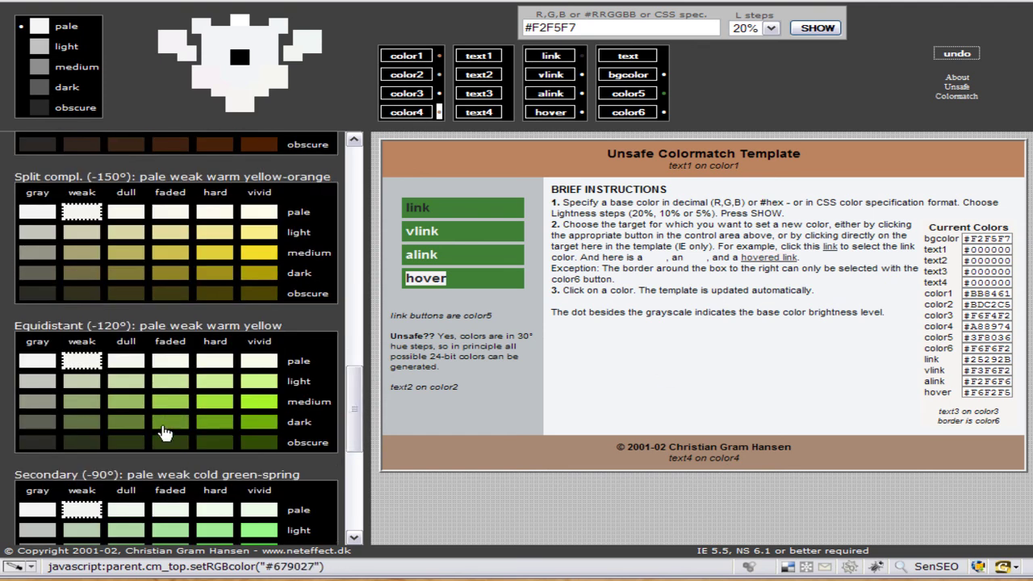
left_click(129, 424)
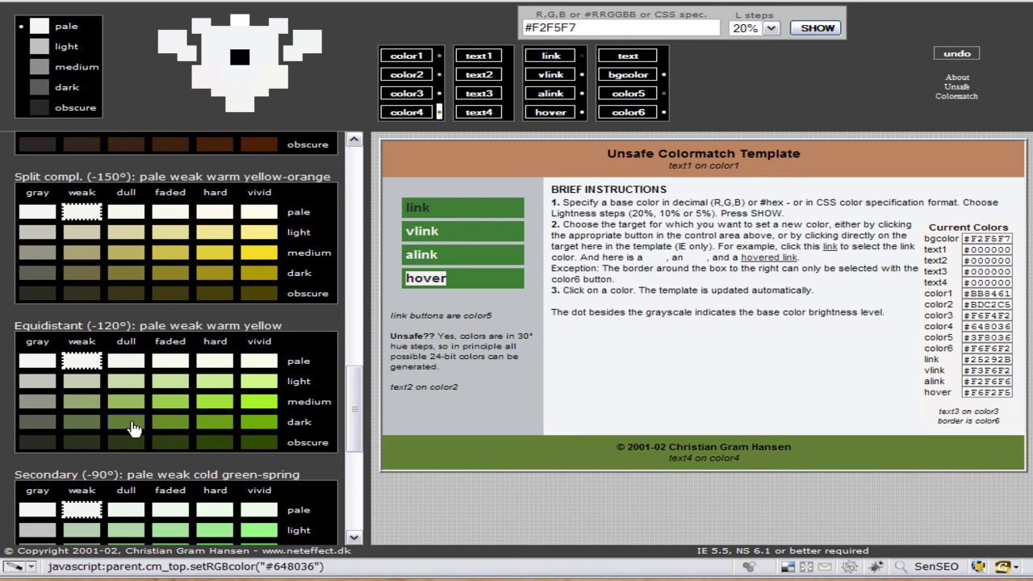